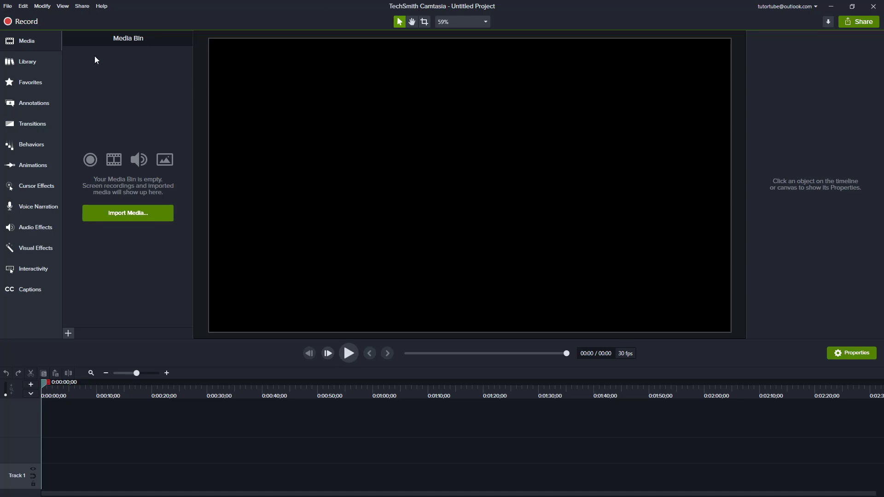
# Launch Camtasia Recorder from the editor, with screen and microphone on and camera and system audio off
pyautogui.click(18, 25)
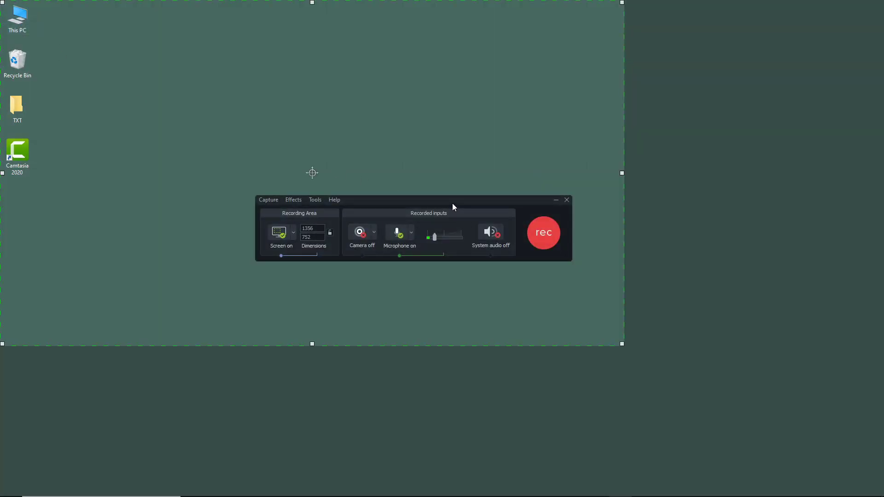
# In the Recorder options' Inputs settings, switch the recording format from TSC2 to H.264 and confirm
pyautogui.click(318, 207)
pyautogui.click(338, 241)
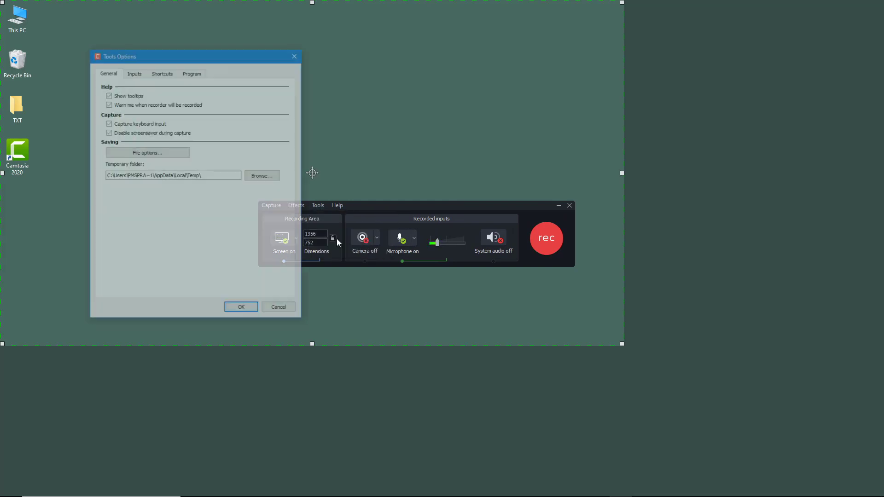
pyautogui.click(156, 72)
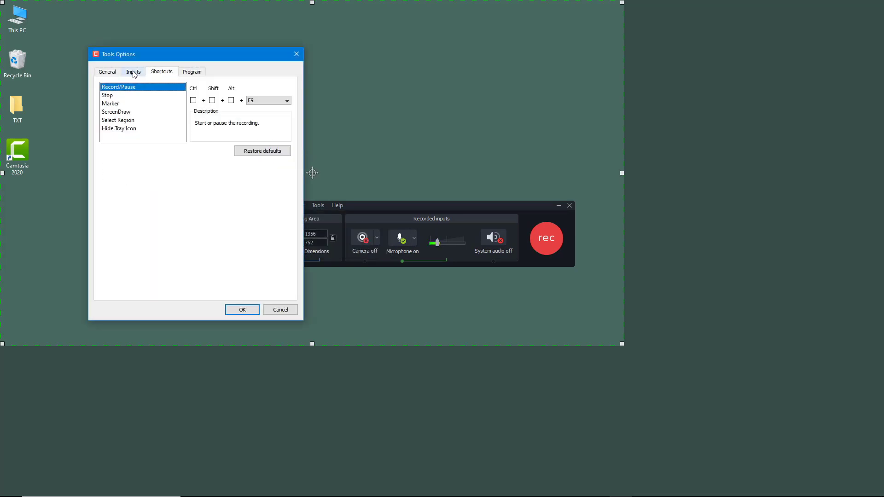
pyautogui.click(133, 73)
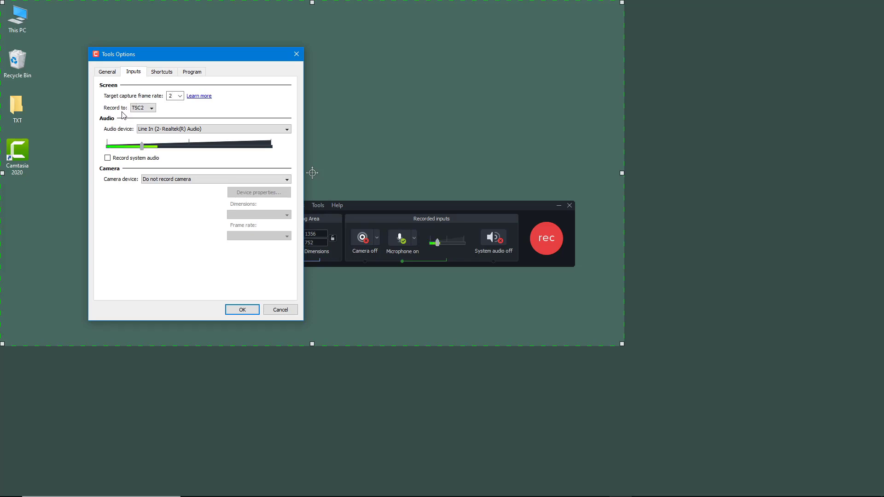
pyautogui.click(149, 109)
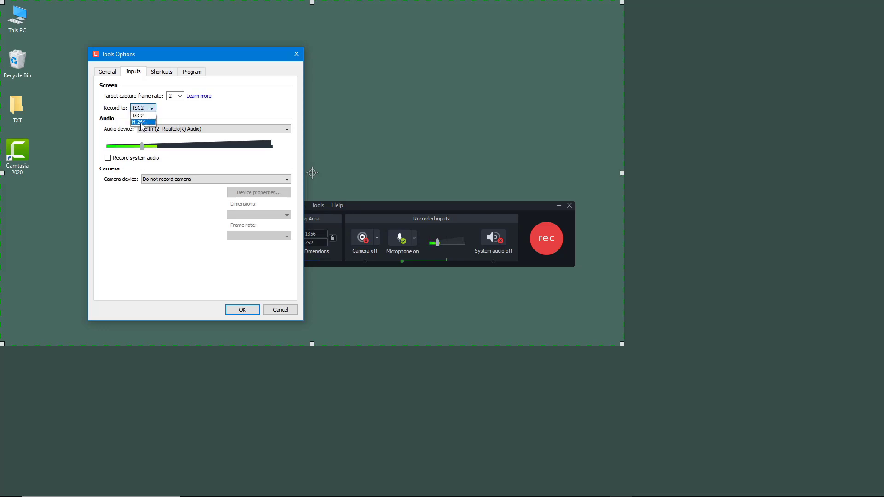
pyautogui.click(143, 122)
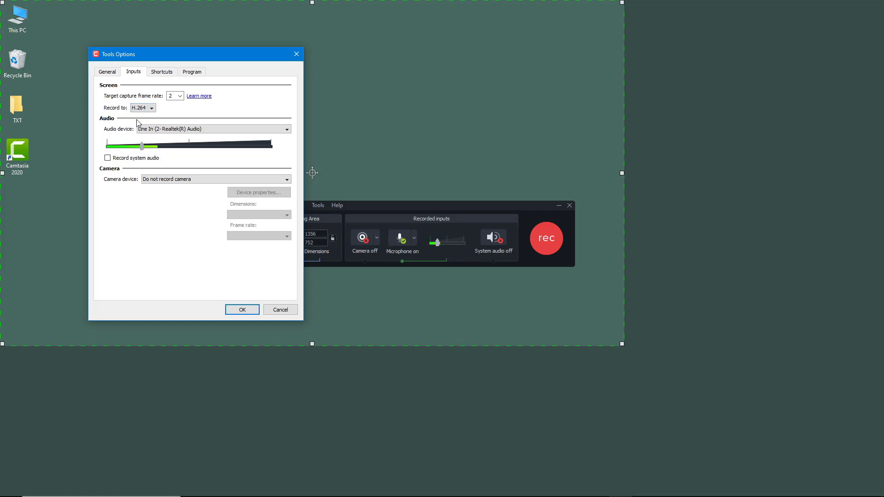
pyautogui.click(243, 310)
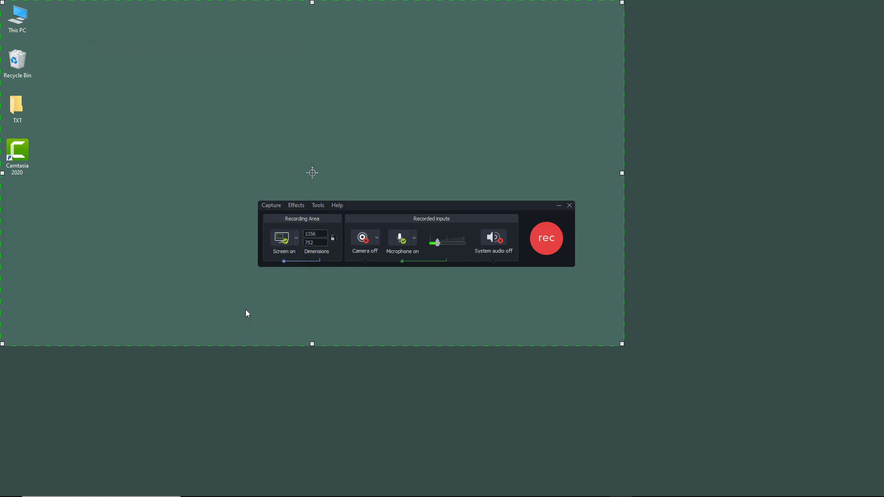
# Record about 13 seconds of selecting and right-clicking This PC, then stop to get Camtasia.trec
pyautogui.moveTo(492, 212)
pyautogui.mouseDown()
pyautogui.moveTo(520, 224)
pyautogui.moveTo(491, 210)
pyautogui.mouseUp()
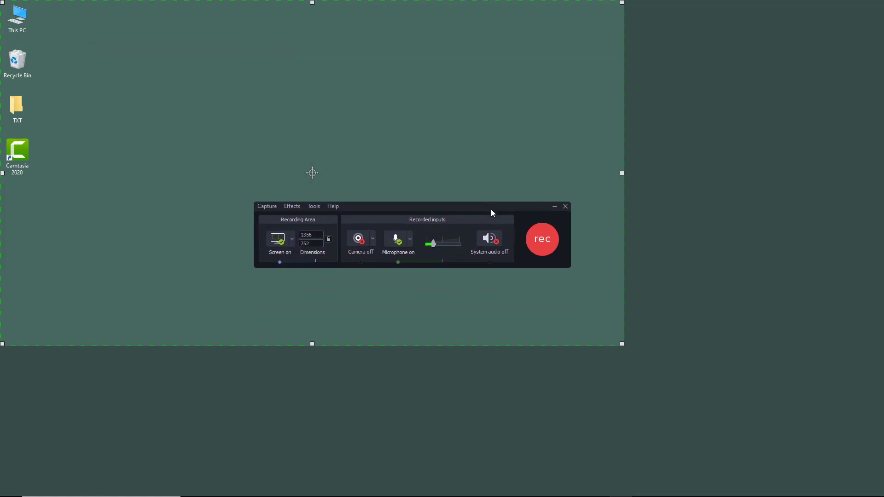
pyautogui.click(546, 244)
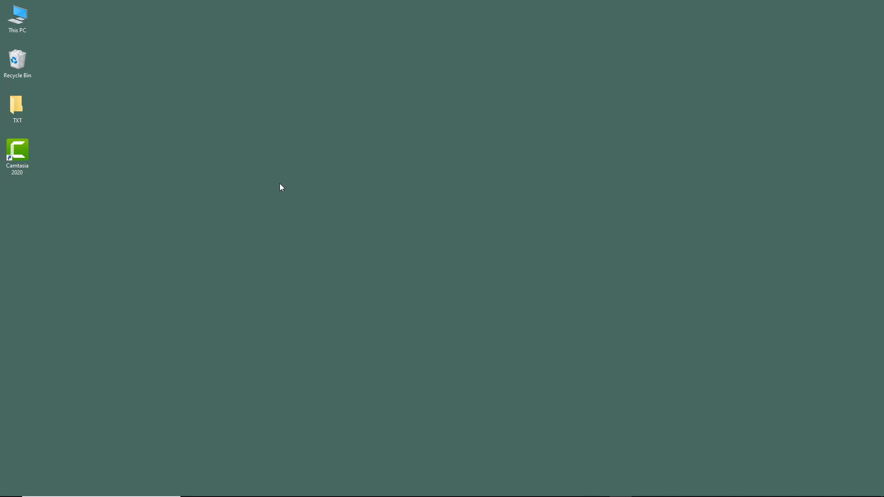
pyautogui.click(17, 19)
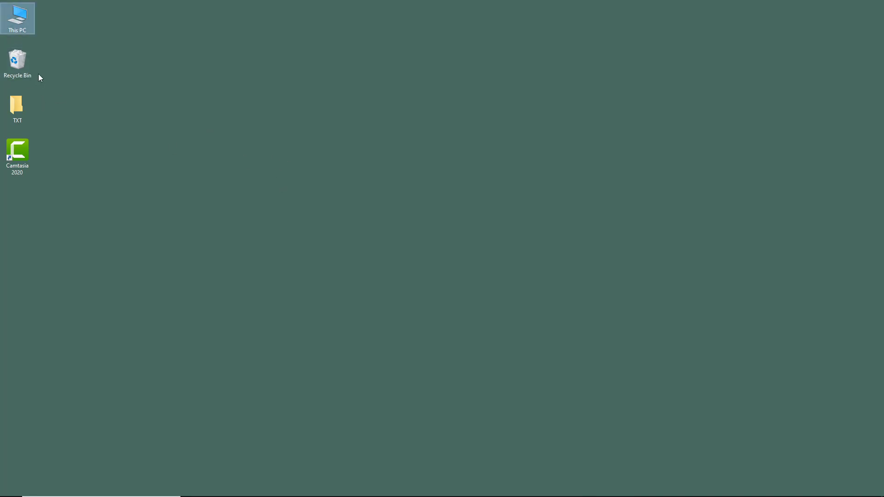
pyautogui.rightClick(23, 22)
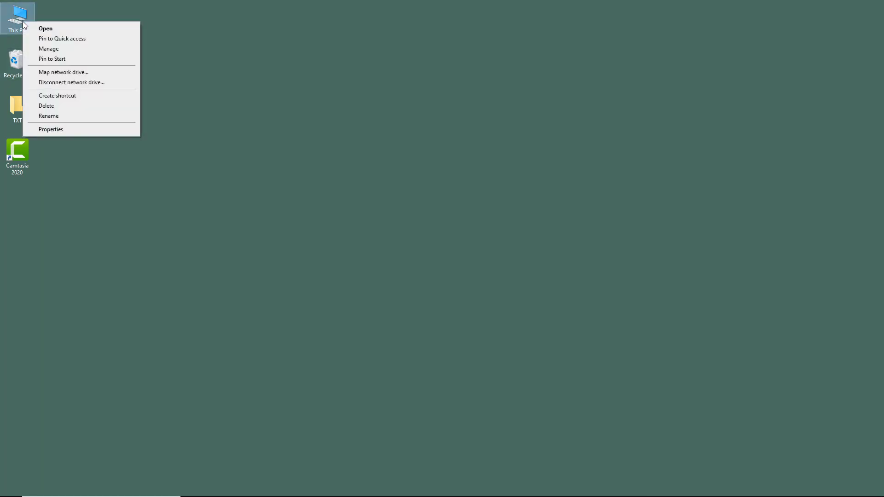
pyautogui.click(232, 128)
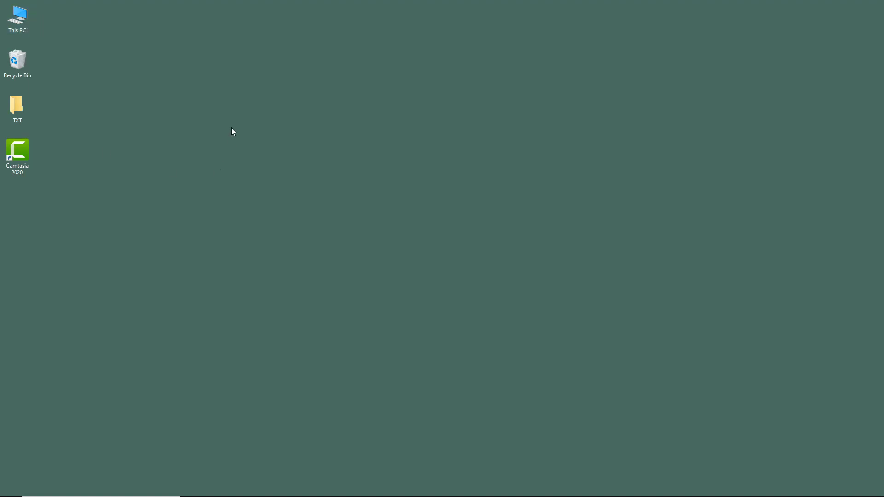
pyautogui.click(620, 488)
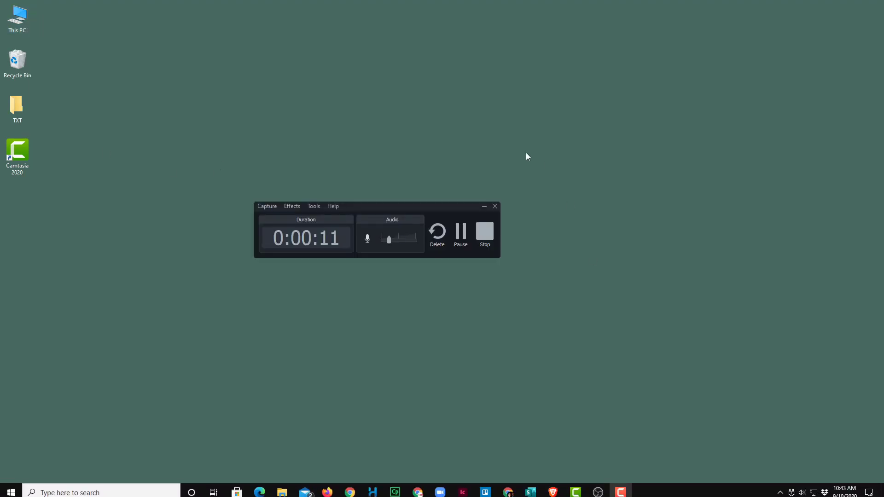
pyautogui.click(487, 238)
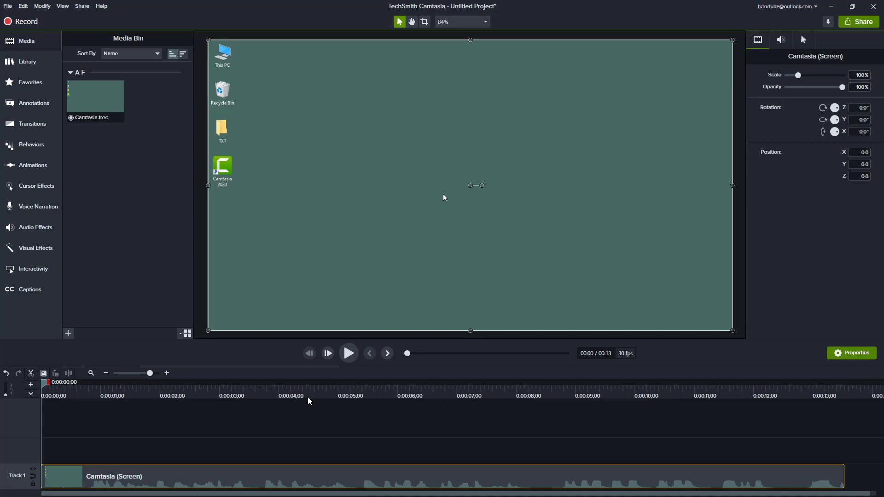
# Reveal Camtasia.trec in its D:\Camtasia folder using the clip's Open File Location option
pyautogui.click(390, 401)
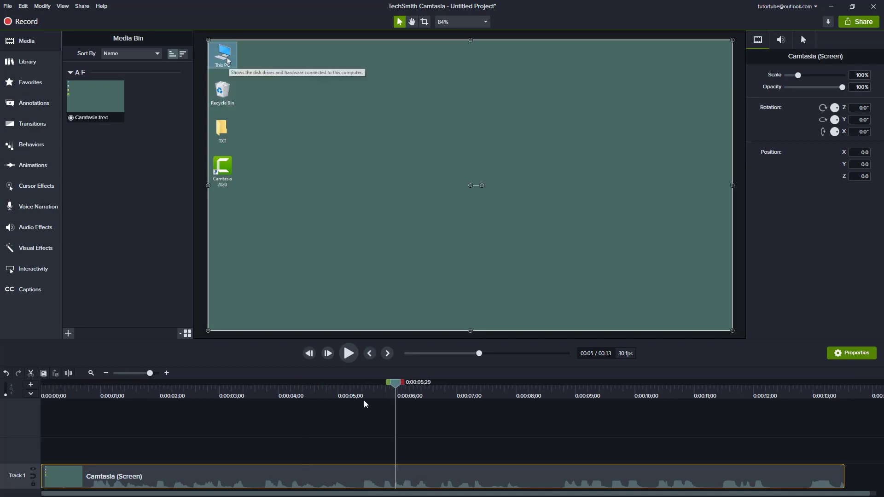
pyautogui.rightClick(93, 104)
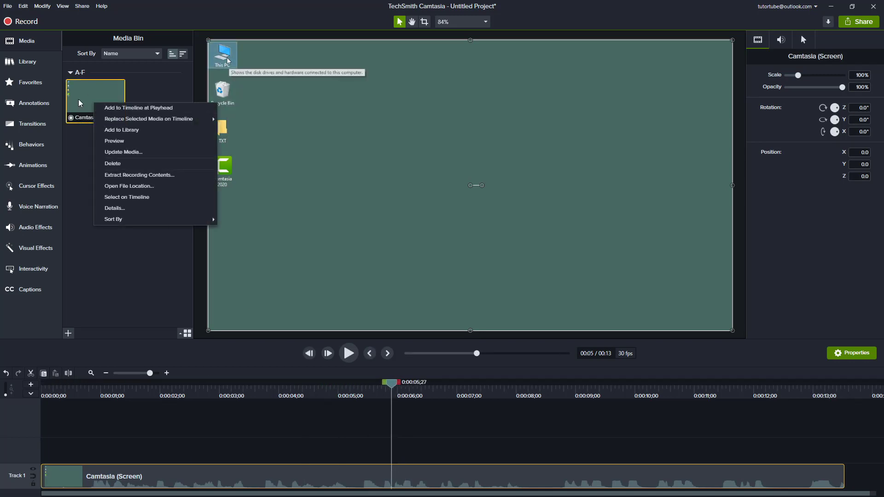
pyautogui.click(81, 112)
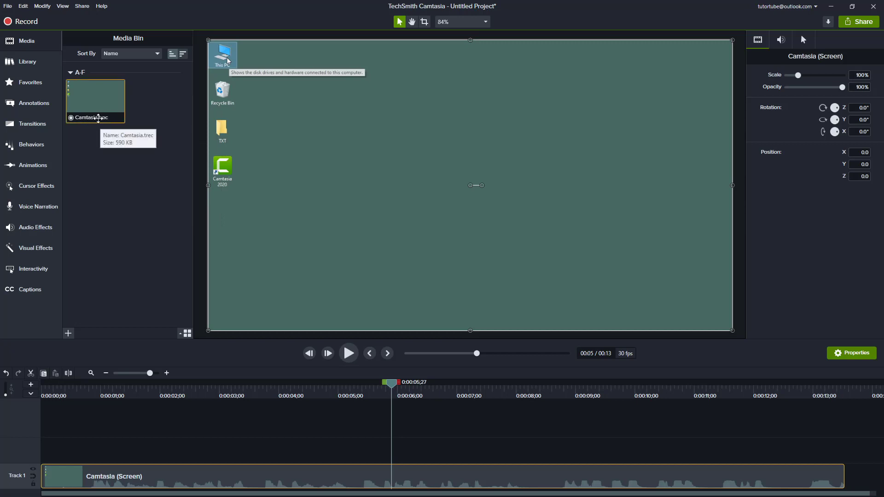
pyautogui.rightClick(105, 114)
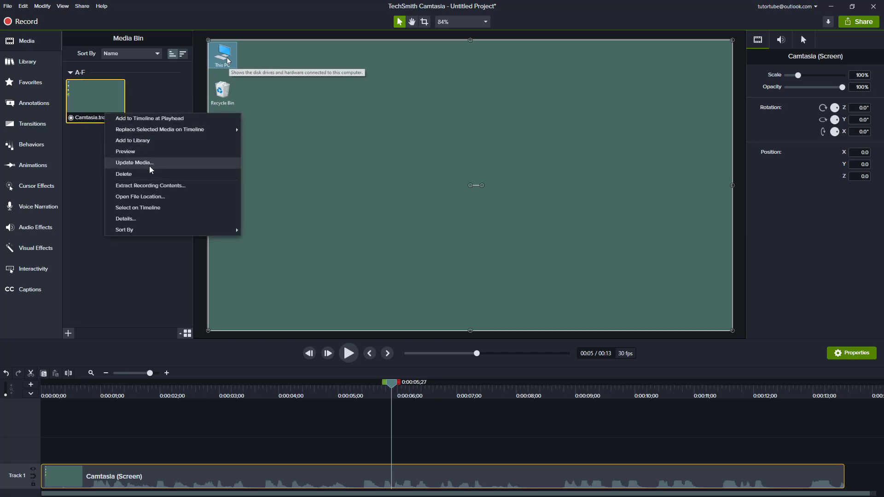
pyautogui.click(148, 198)
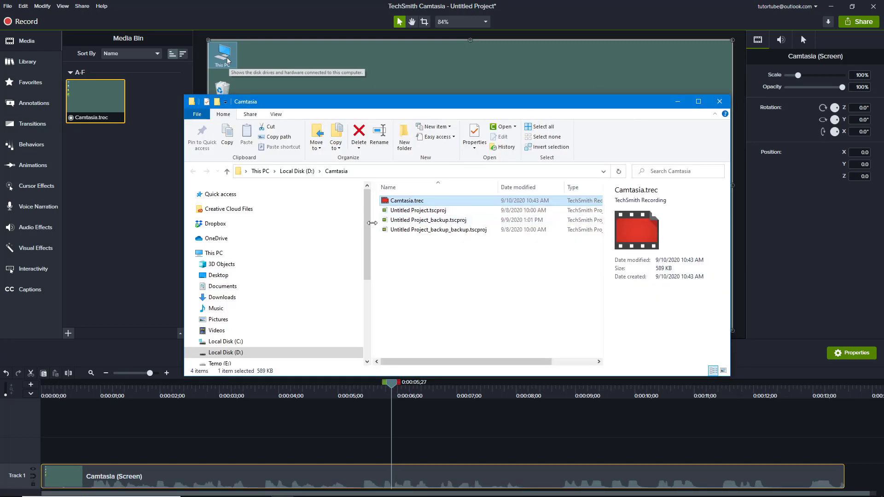
# Widen the file list to show sizes and toggle file name extensions off and back on
pyautogui.moveTo(372, 247); pyautogui.dragTo(279, 254)
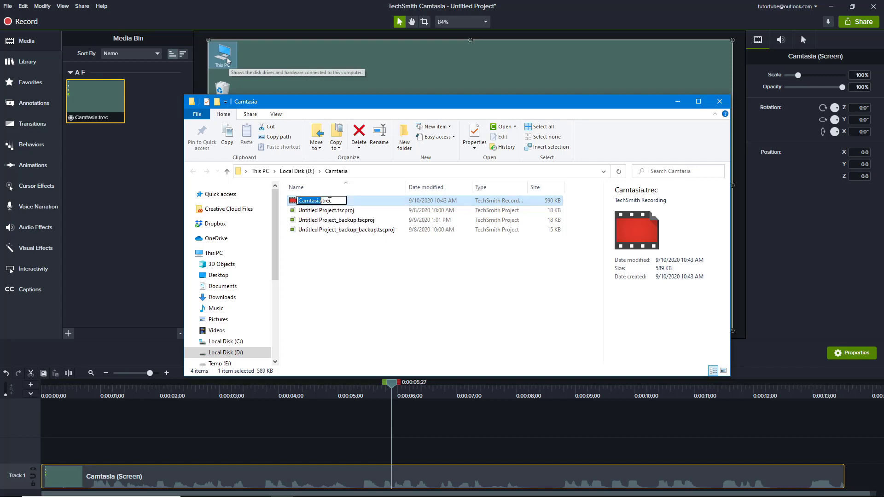
pyautogui.keyDown('ctrl'); pyautogui.click(325, 203); pyautogui.keyUp('ctrl')
pyautogui.click(323, 203)
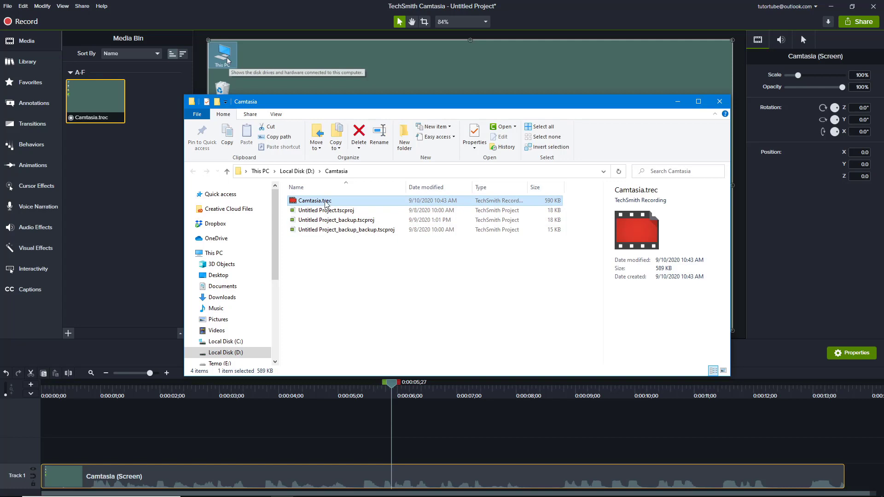
pyautogui.click(333, 201)
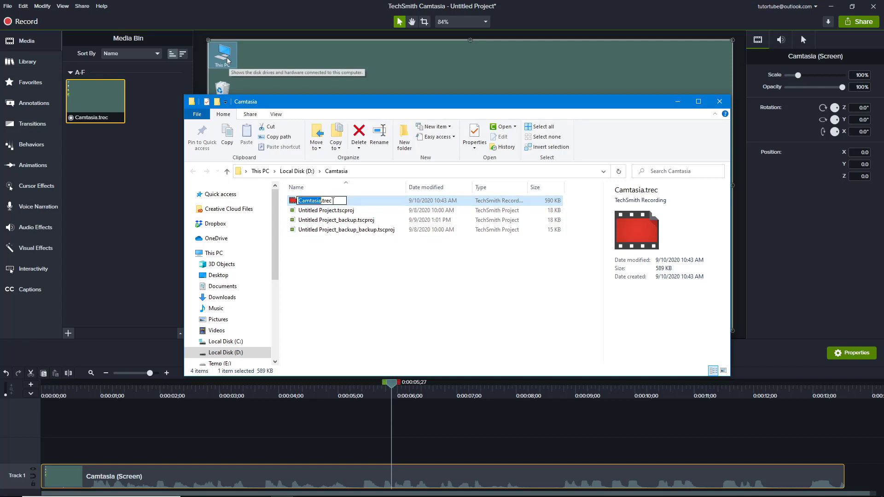
pyautogui.click(322, 258)
pyautogui.click(277, 115)
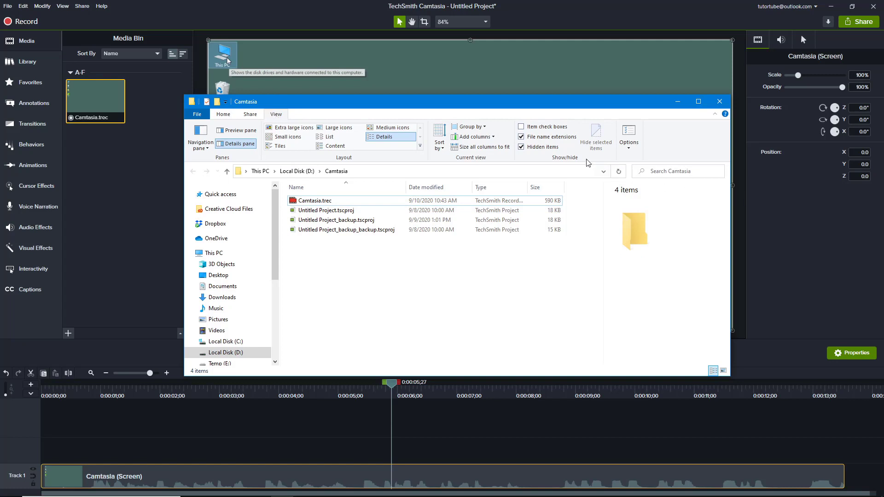
pyautogui.click(521, 137)
pyautogui.click(521, 137)
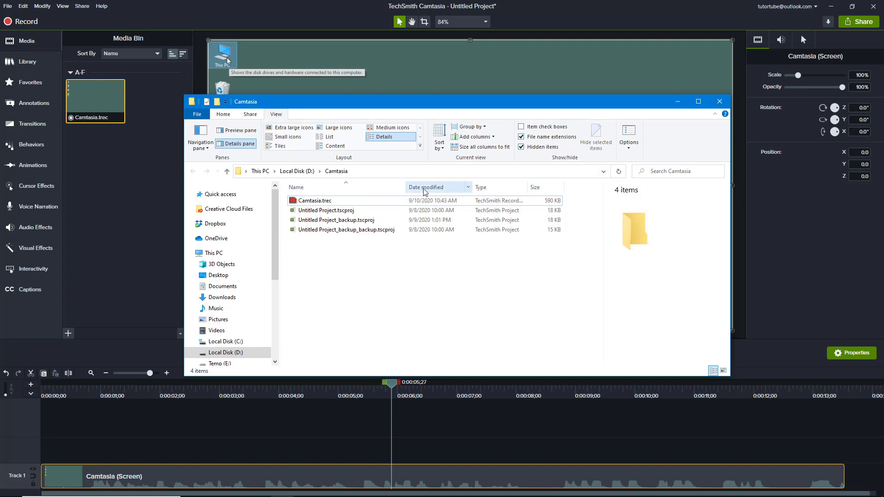
# Try renaming Camtasia.trec to Camtasia.mp4, then cancel when File In Use blocks it
pyautogui.click(330, 203)
pyautogui.click(329, 203)
pyautogui.click(335, 199)
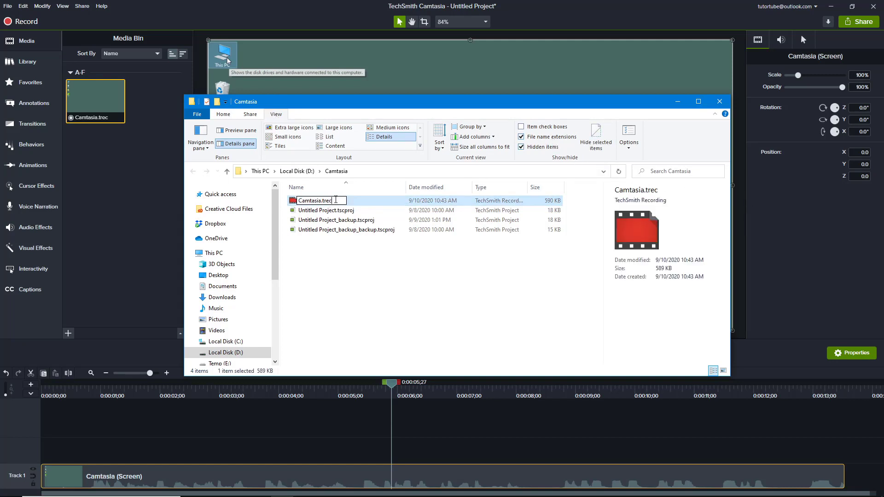
pyautogui.press('BackSpace')
pyautogui.press('BackSpace')
pyautogui.write('mp4')
pyautogui.press('Return')
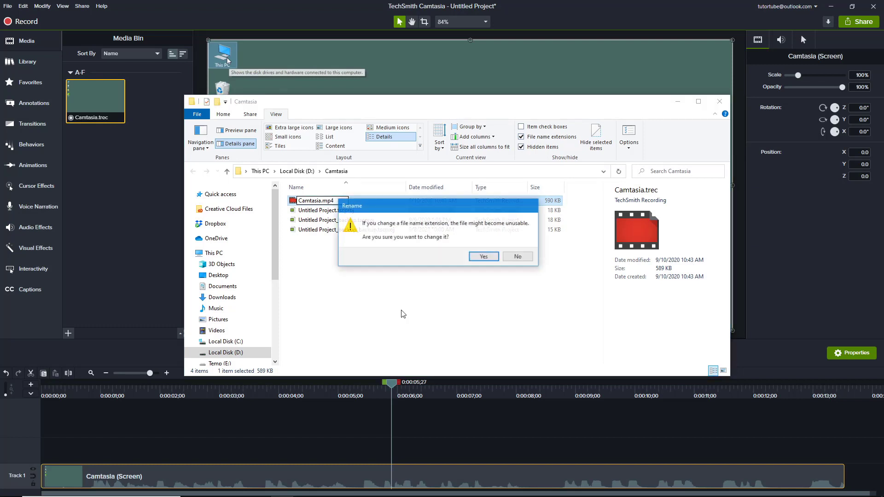
pyautogui.press('Escape')
pyautogui.press('Return')
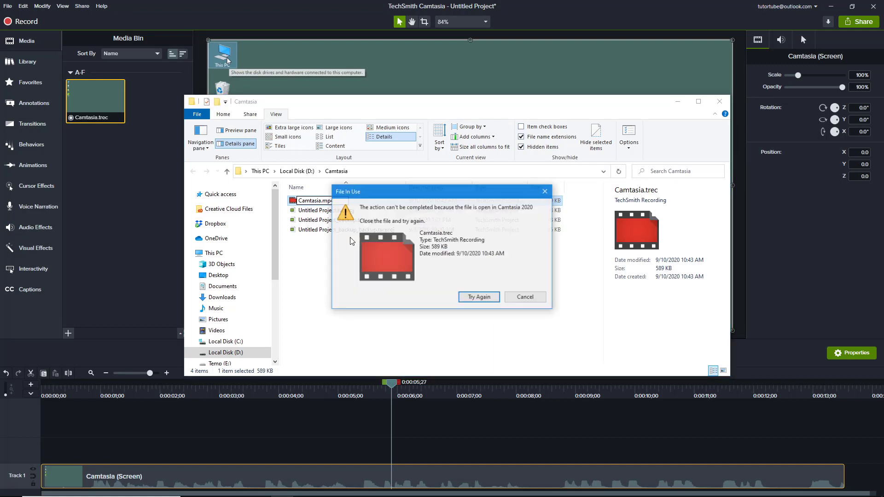
pyautogui.click(525, 299)
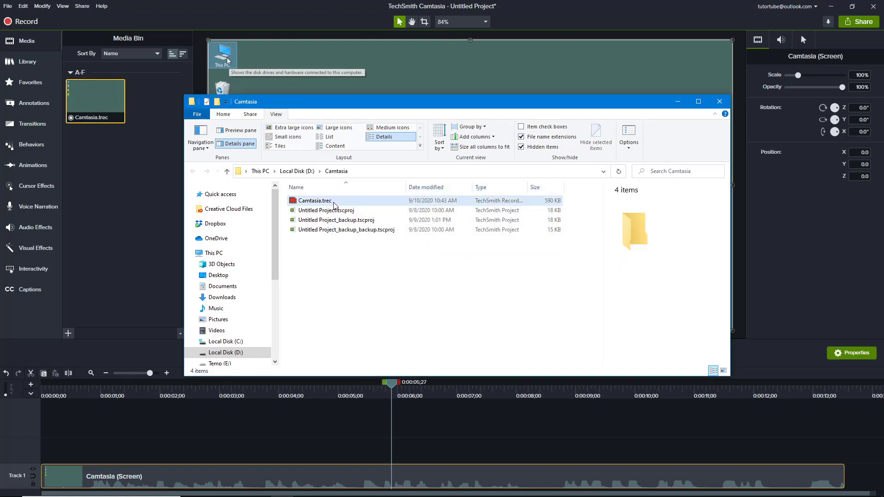
# Close Camtasia without saving the project changes
pyautogui.click(852, 6)
pyautogui.click(759, 64)
pyautogui.click(471, 286)
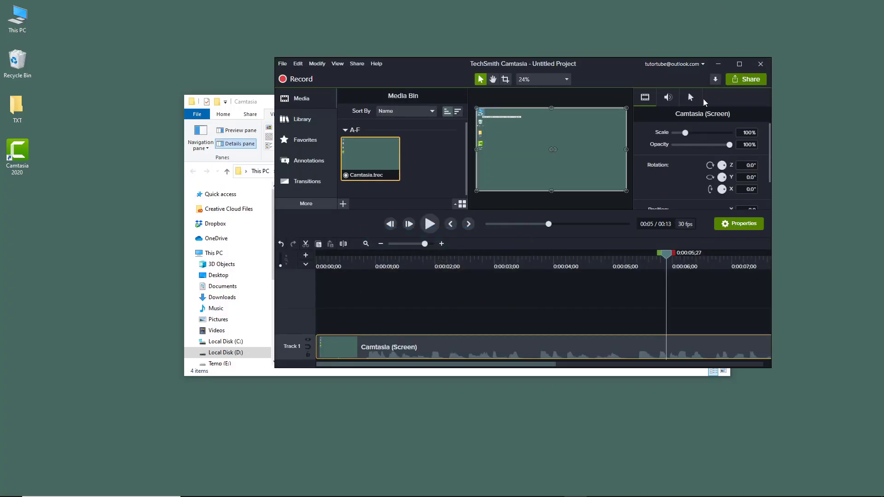
# Close Camtasia and rename Camtasia.trec to Camtasia.mp4, accepting the extension-change warning
pyautogui.click(760, 64)
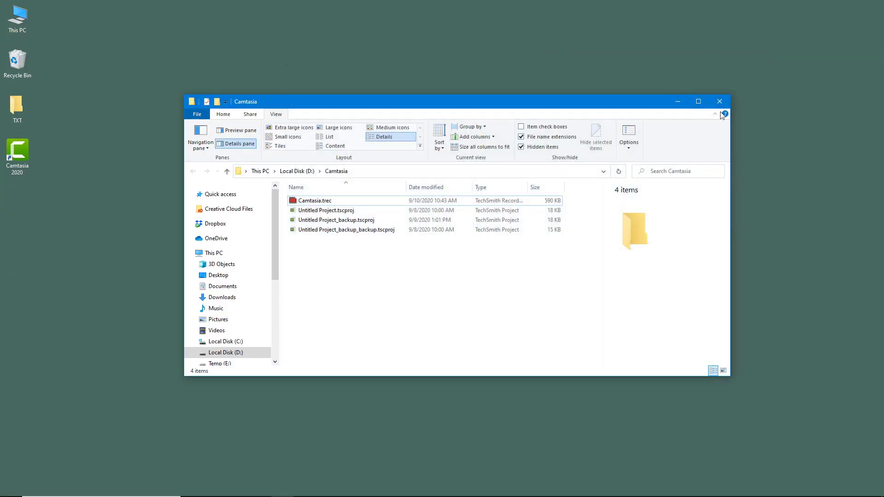
pyautogui.click(322, 201)
pyautogui.click(335, 201)
pyautogui.press('BackSpace')
pyautogui.press('BackSpace')
pyautogui.press('BackSpace')
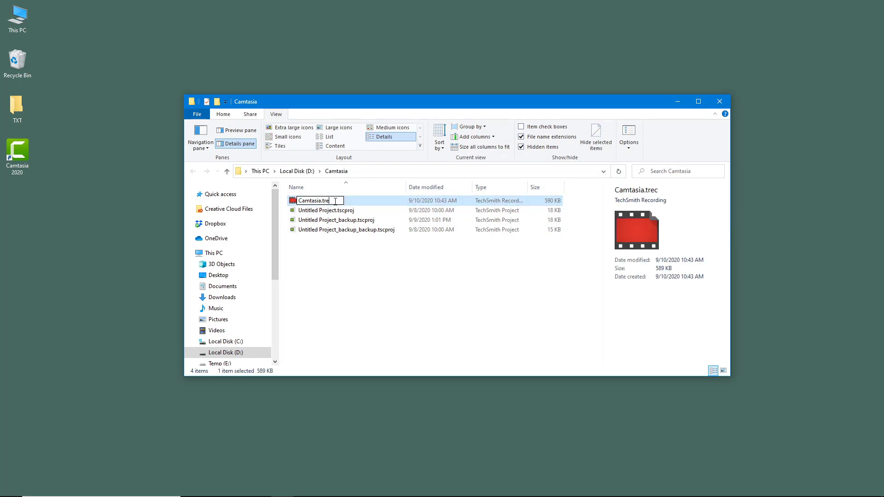
pyautogui.write('mp4')
pyautogui.press('Return')
pyautogui.click(484, 256)
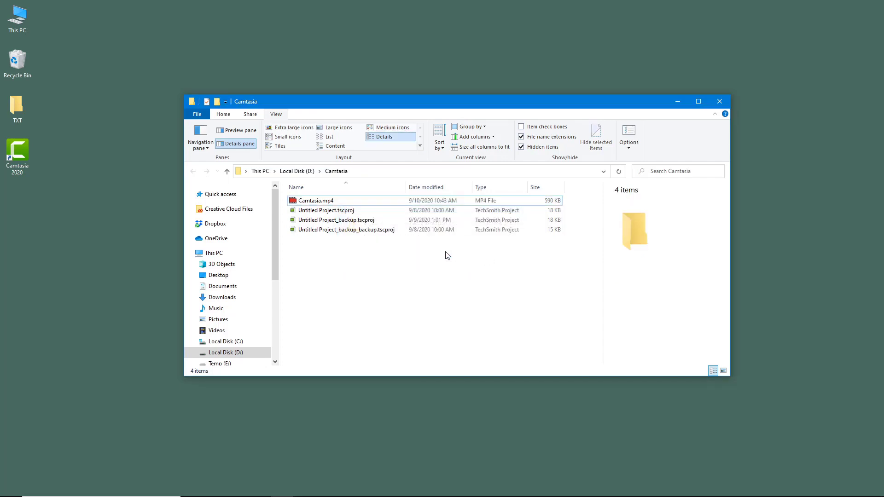
pyautogui.click(324, 201)
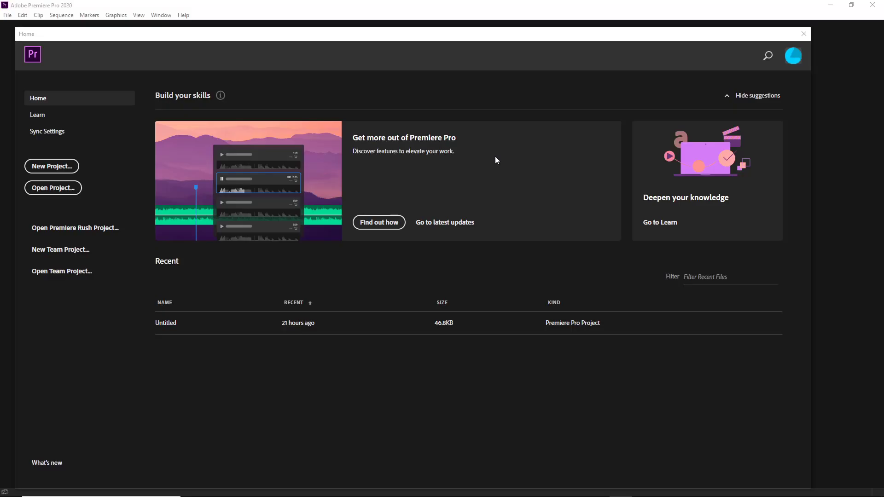
# Create a default new Premiere project, overwriting the existing Untitled.prproj
pyautogui.click(50, 166)
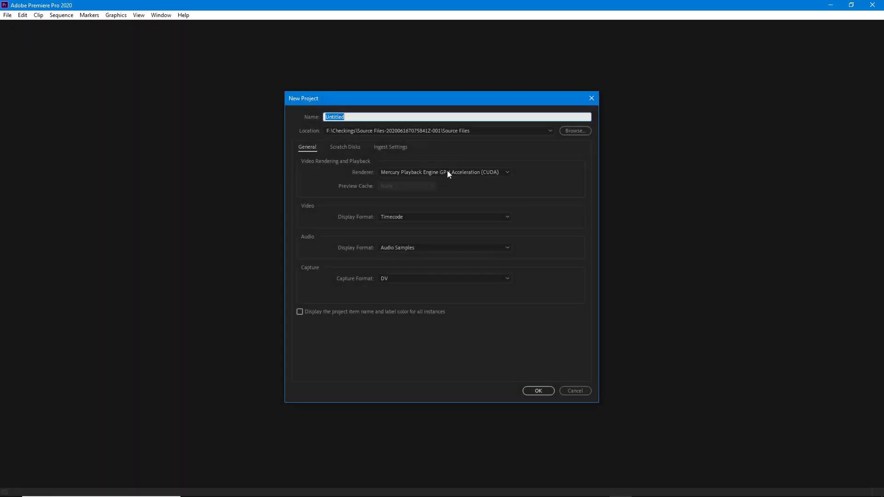
pyautogui.click(537, 392)
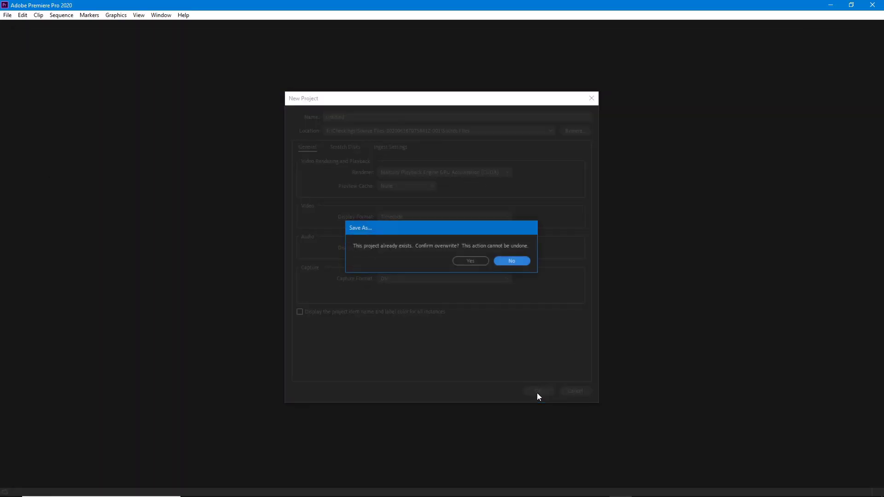
pyautogui.click(470, 261)
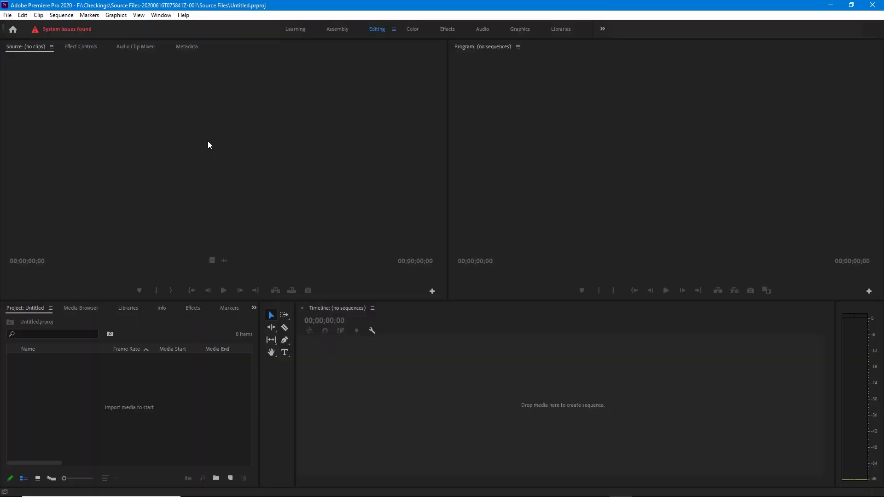
pyautogui.click(119, 416)
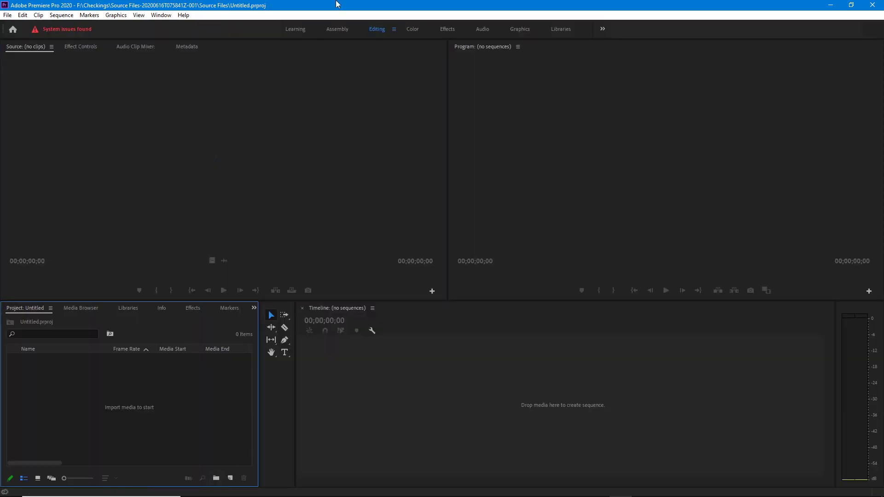
# Import Camtasia.mp4 by dragging it from the Camtasia folder into Premiere's Project panel
pyautogui.doubleClick(349, 3)
pyautogui.moveTo(479, 136); pyautogui.dragTo(316, 33)
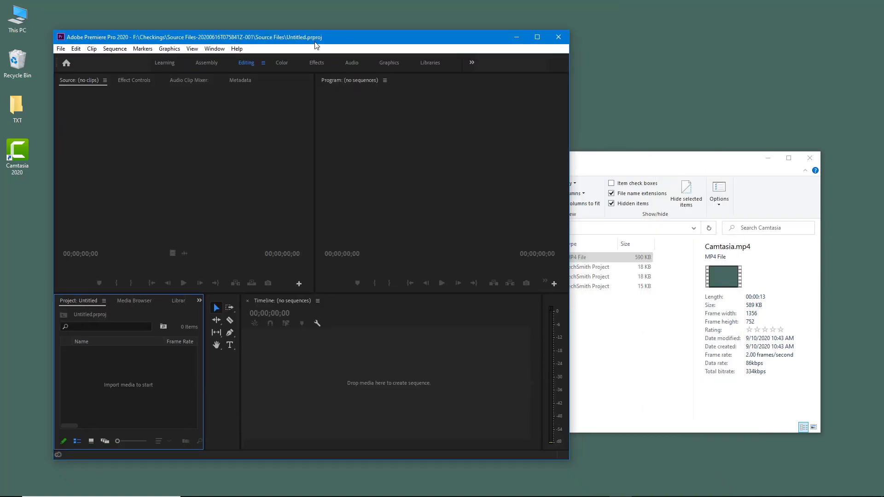
pyautogui.click(471, 345)
pyautogui.moveTo(414, 257); pyautogui.dragTo(126, 387)
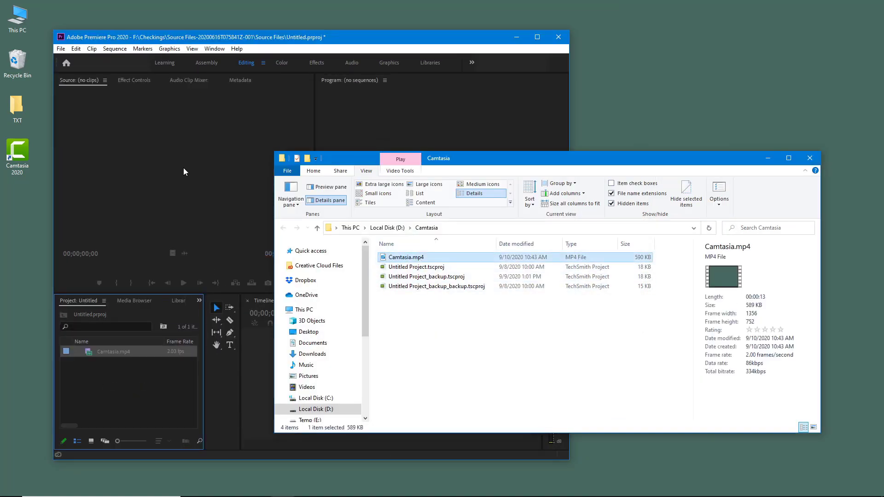
# Preview Camtasia.mp4, build a Camtasia sequence from it, and jump to 00;00;07;26
pyautogui.doubleClick(372, 35)
pyautogui.click(87, 360)
pyautogui.click(31, 374)
pyautogui.doubleClick(33, 360)
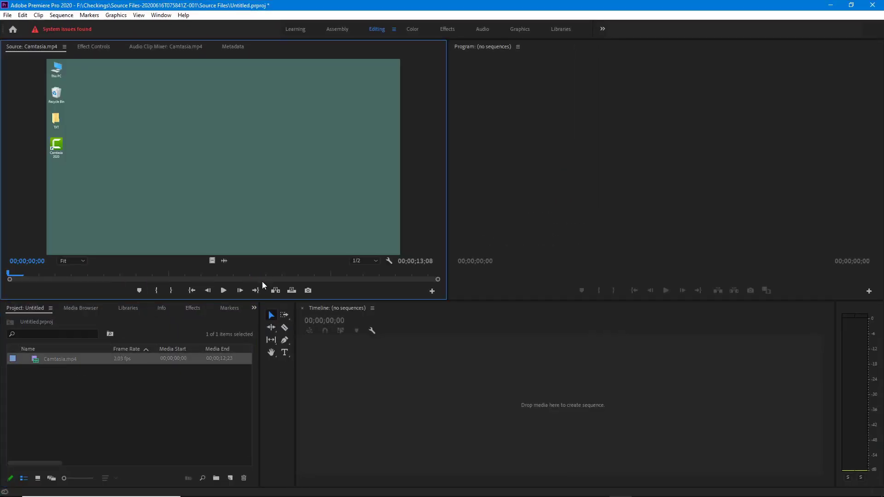
pyautogui.click(223, 290)
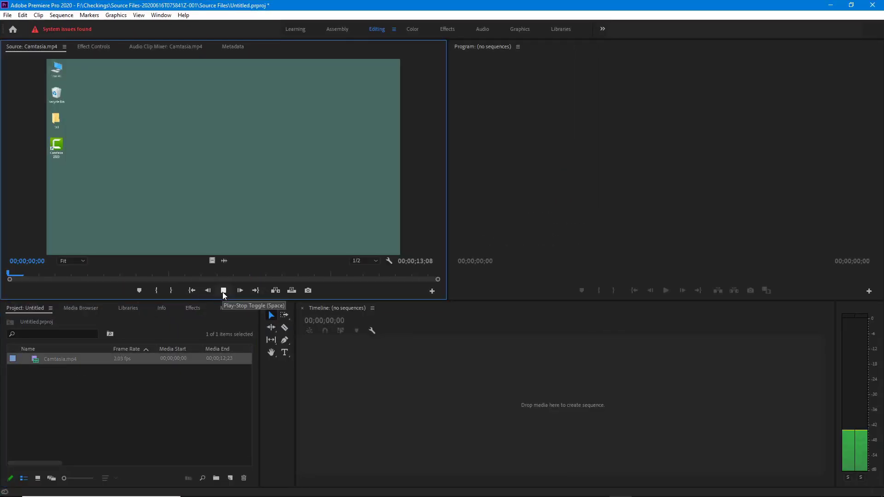
pyautogui.click(223, 290)
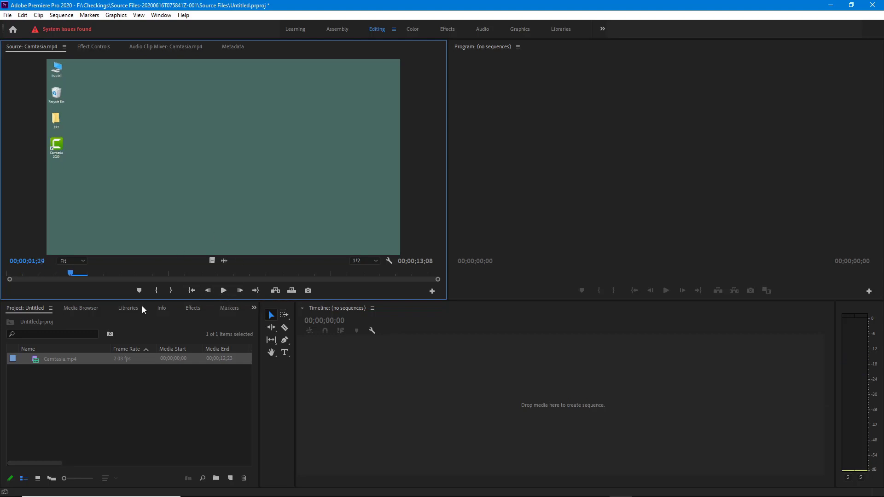
pyautogui.moveTo(94, 364); pyautogui.dragTo(231, 478)
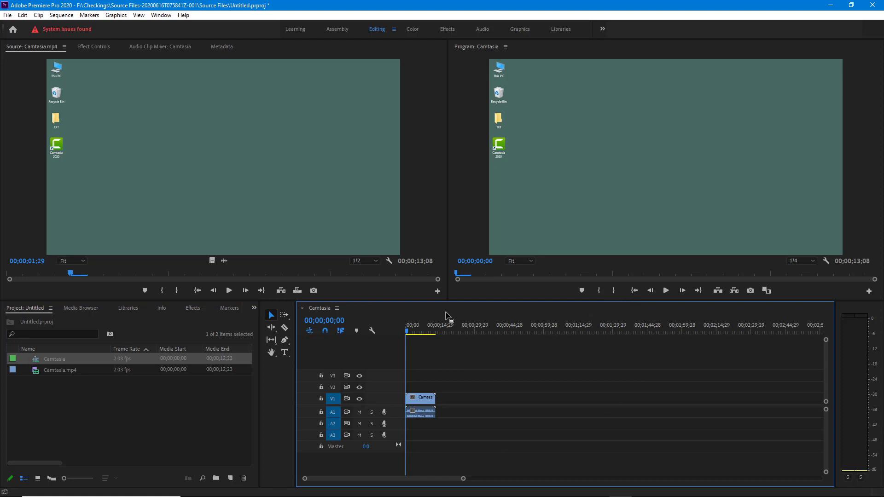
pyautogui.click(423, 327)
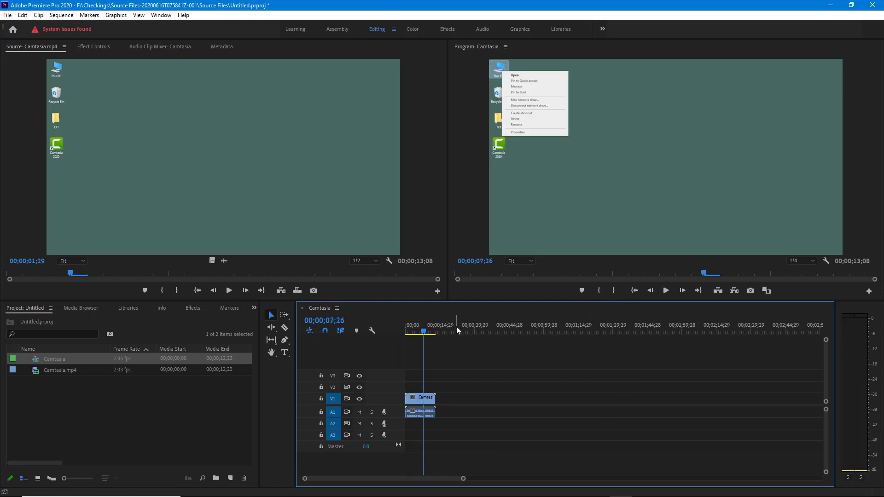